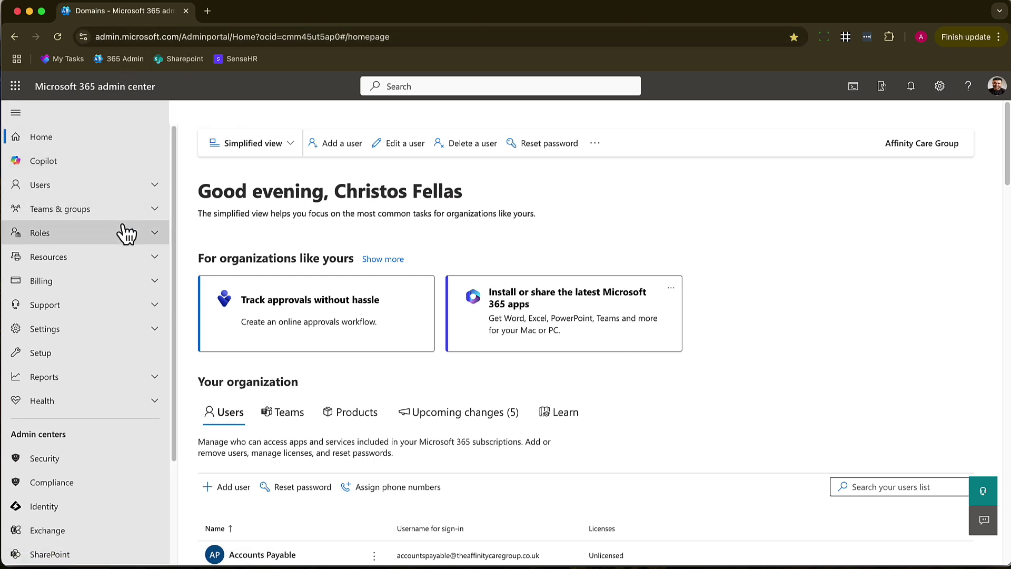
Open the Domains page under Settings in the admin center navigation.
left_click(158, 334)
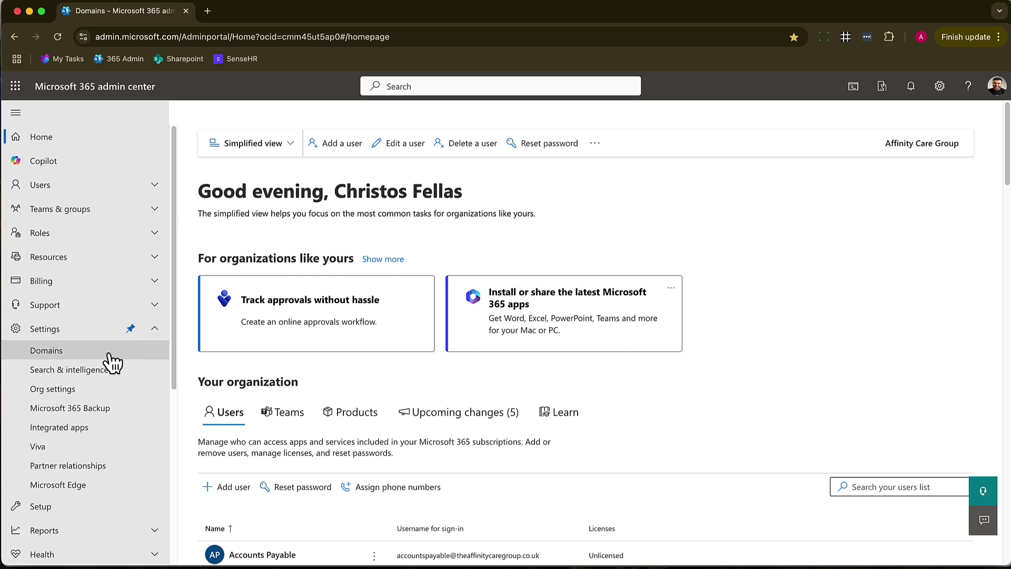
left_click(108, 362)
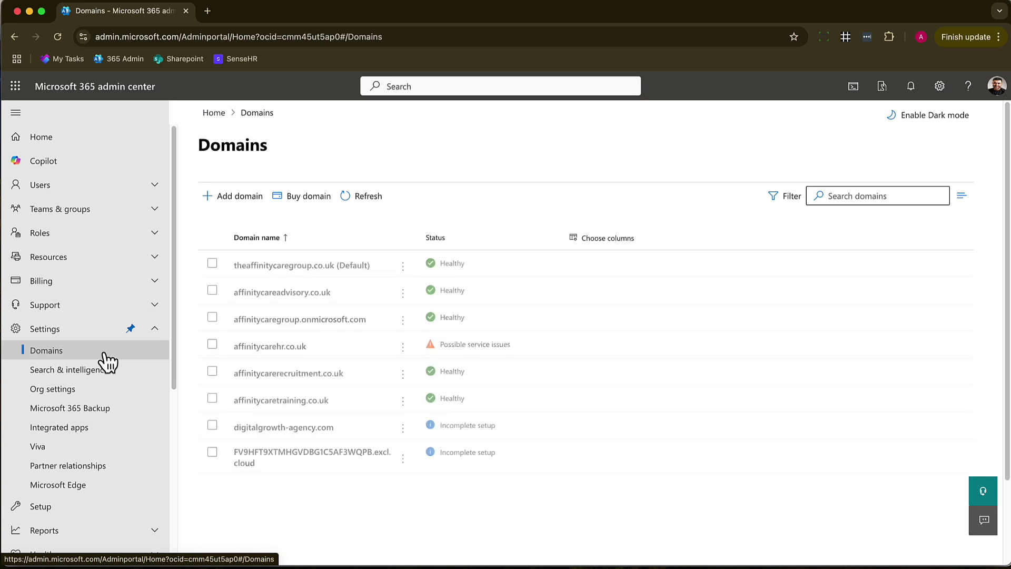
Add a new domain named digitalgrowth-agency.com and submit it with Use this domain.
left_click(234, 203)
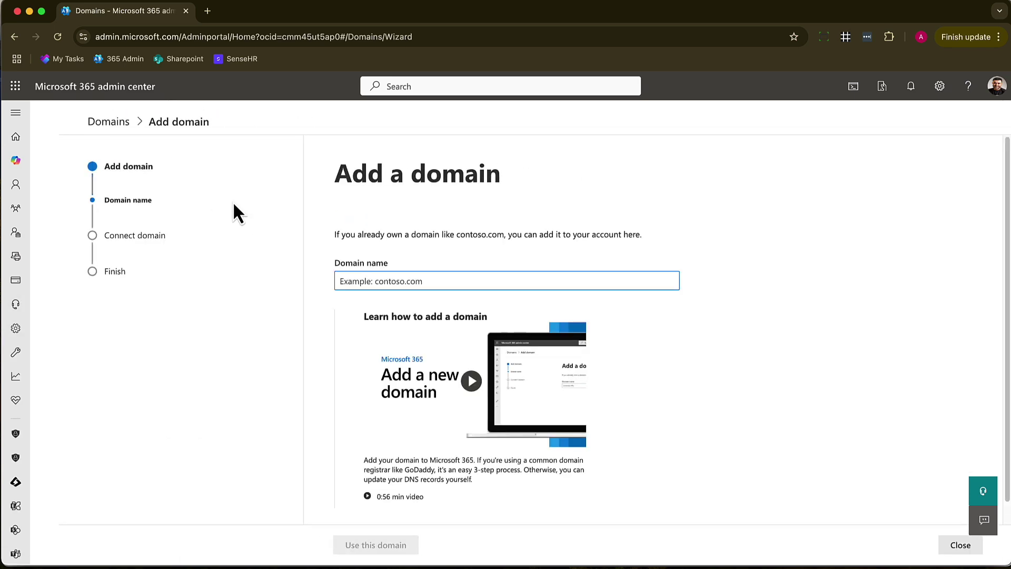
type("digital")
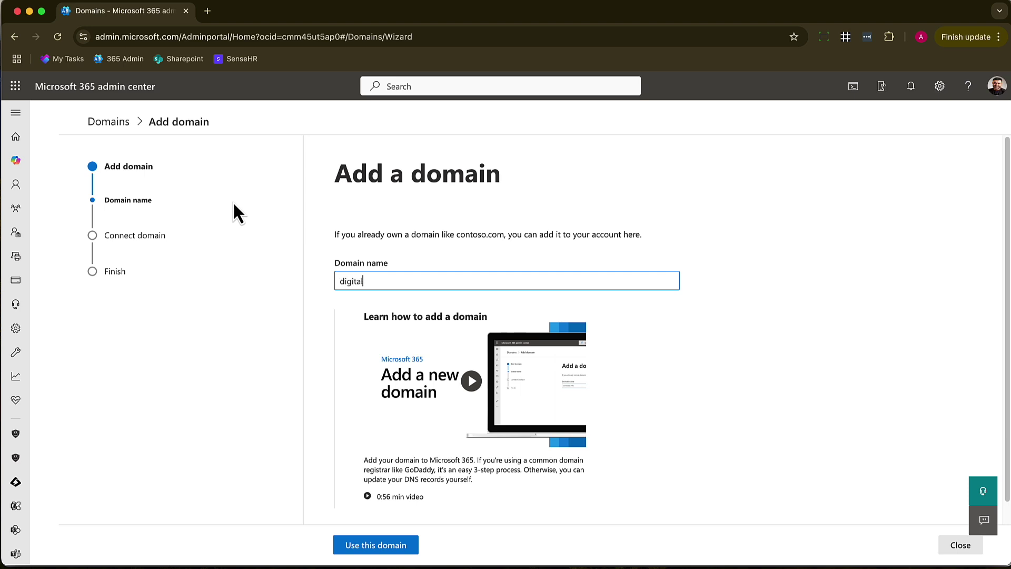
type("growth-agency.com")
scroll(437, 368, "down", 1)
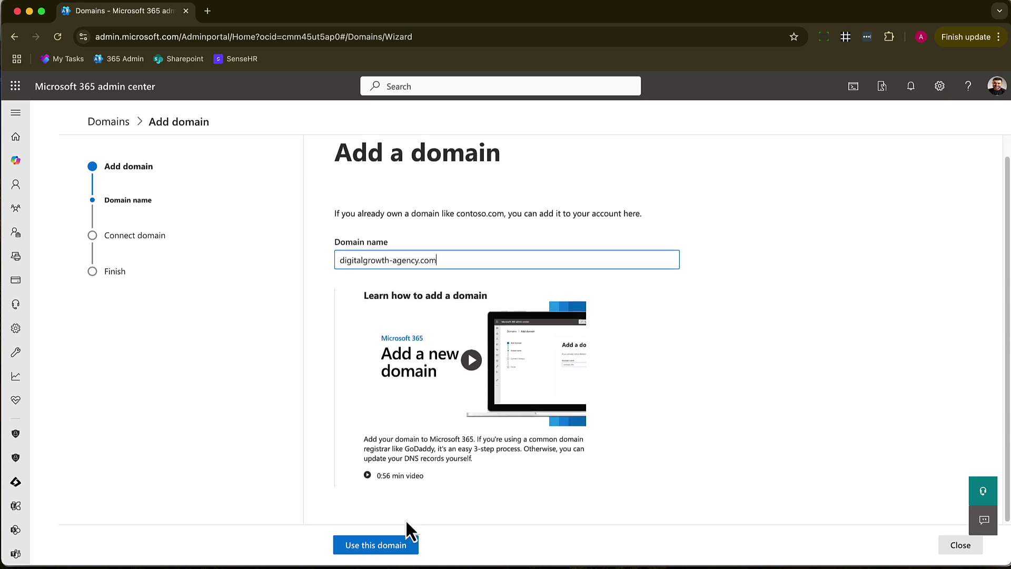
left_click(396, 547)
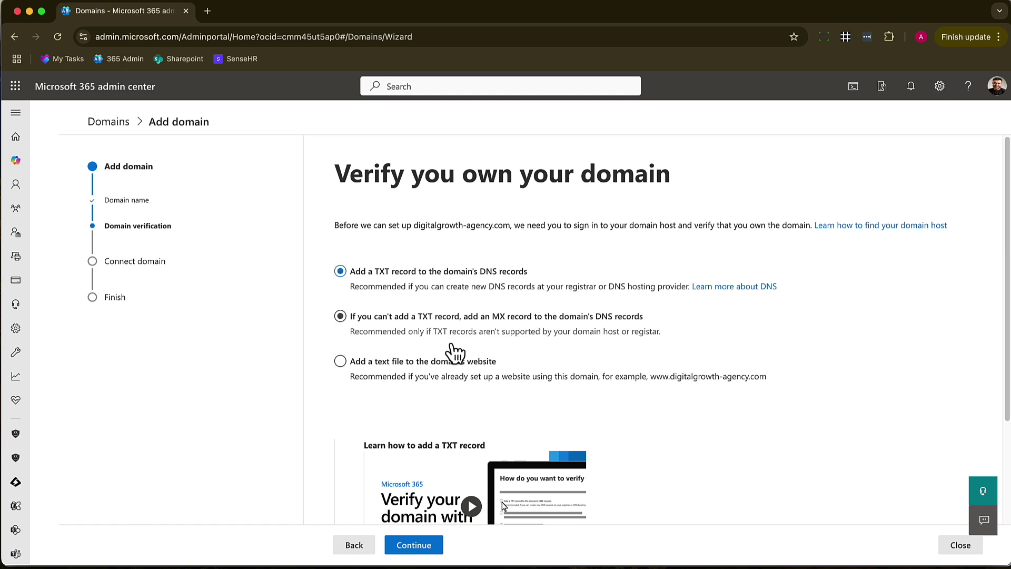
Keep TXT record verification for digitalgrowth-agency.com and continue to the record details.
left_click(424, 547)
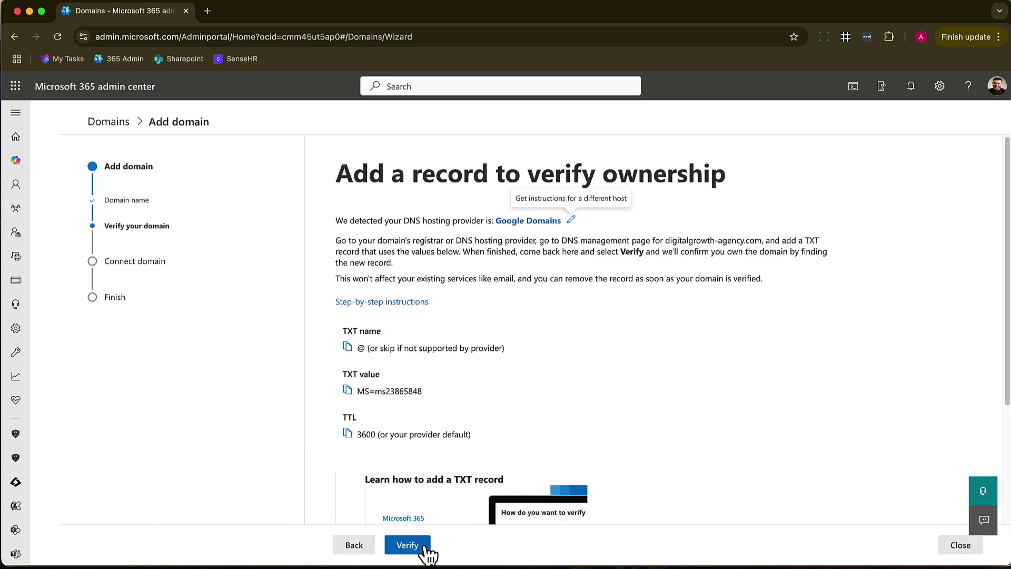
Bring the TXT name @, value MS=ms23865848 and TTL 3600 into view, then list Chrome's windows.
scroll(475, 422, "down", 1)
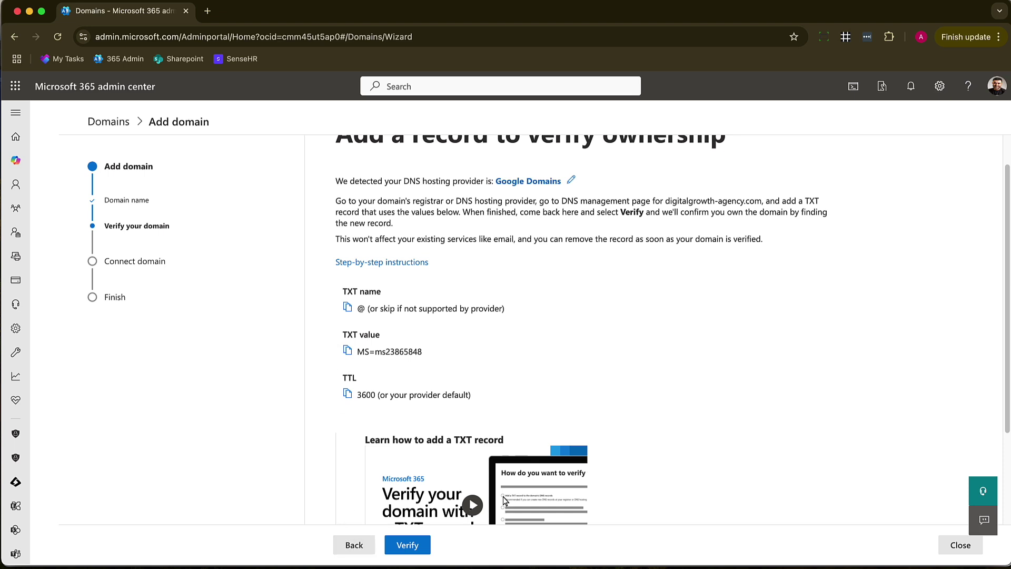
right_click(479, 568)
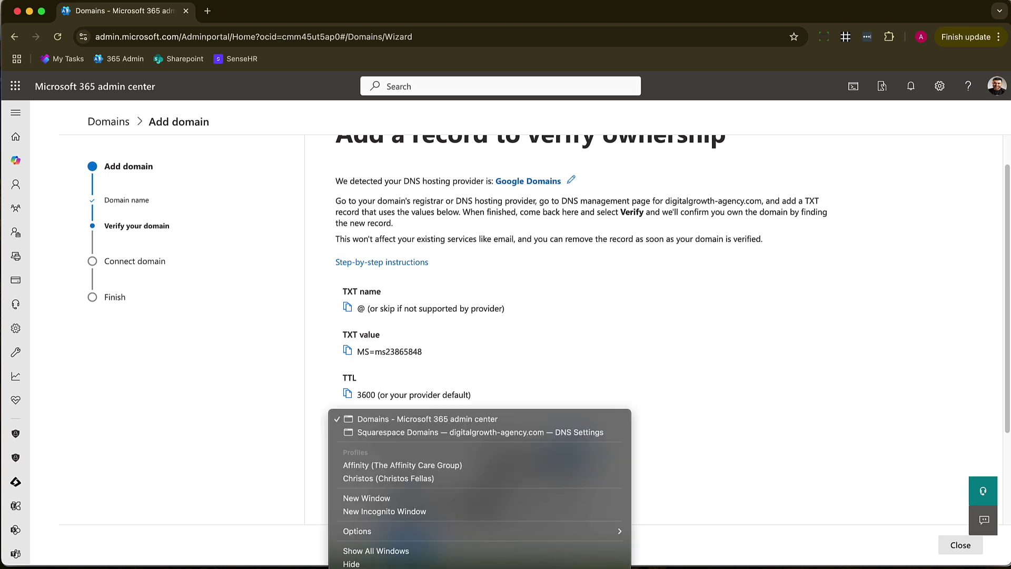
In Squarespace DNS Settings, add a new custom record and set its type to TXT.
left_click(394, 479)
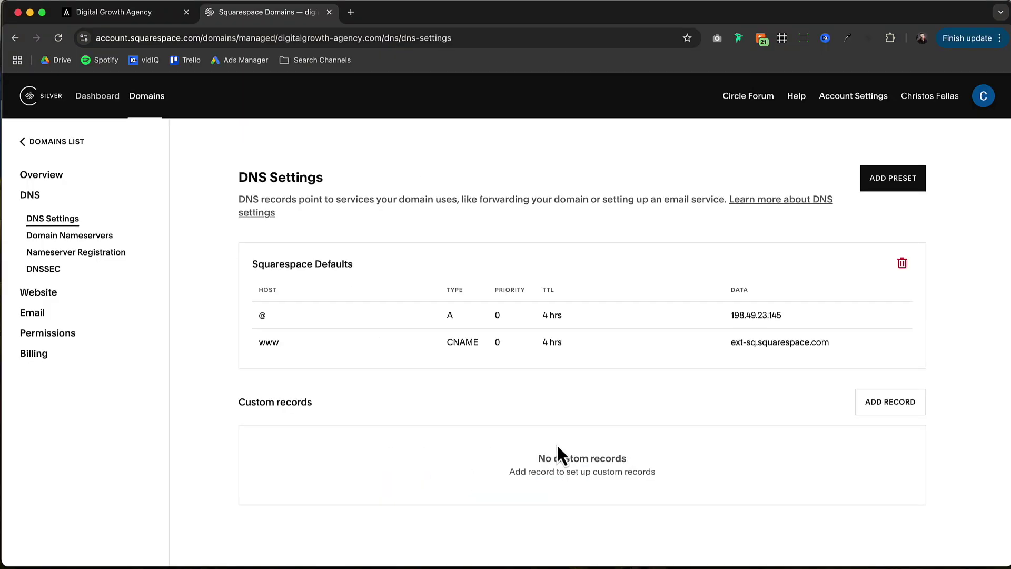
left_click(893, 402)
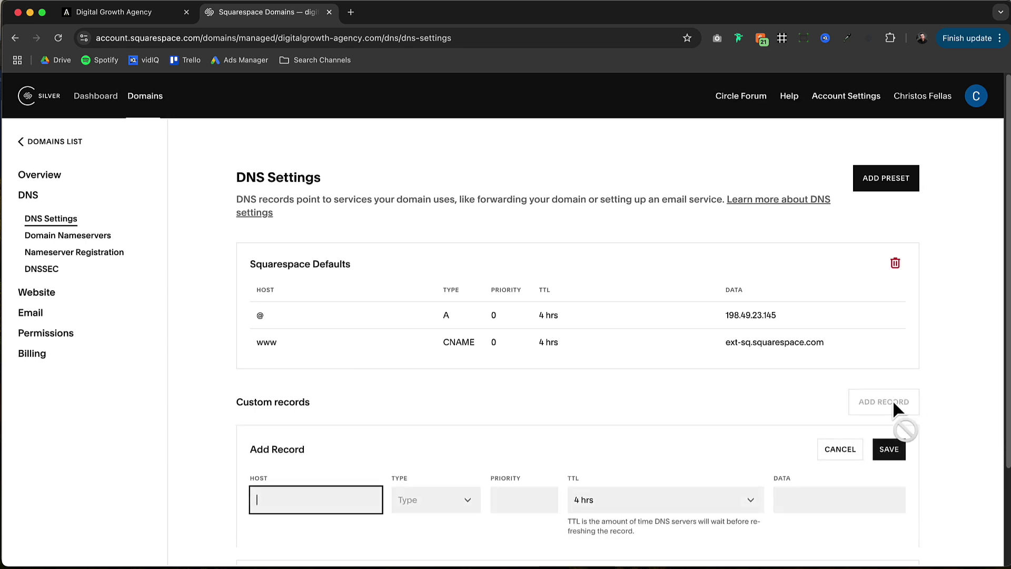
scroll(517, 383, "down", 2)
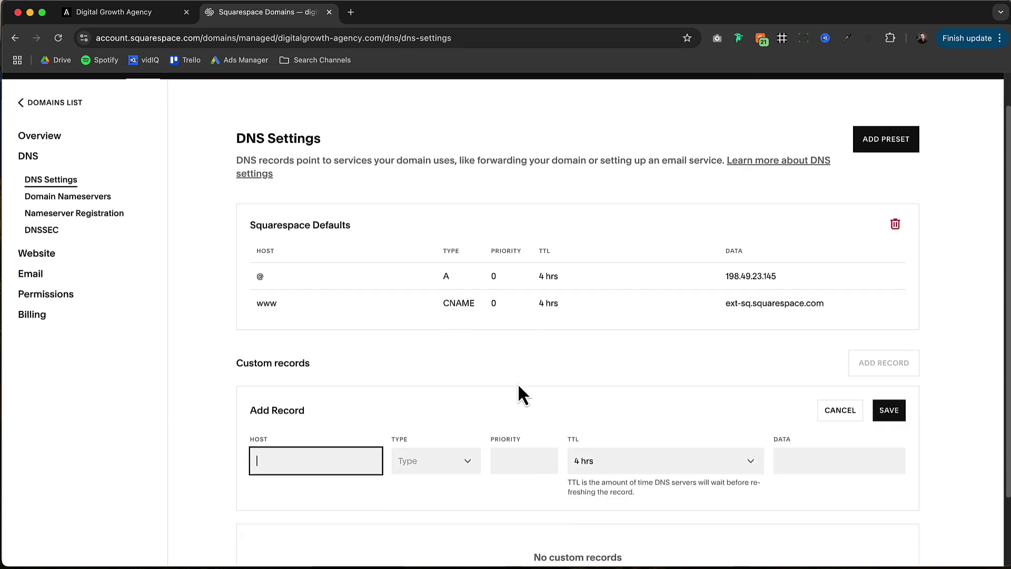
left_click(450, 470)
left_click(436, 465)
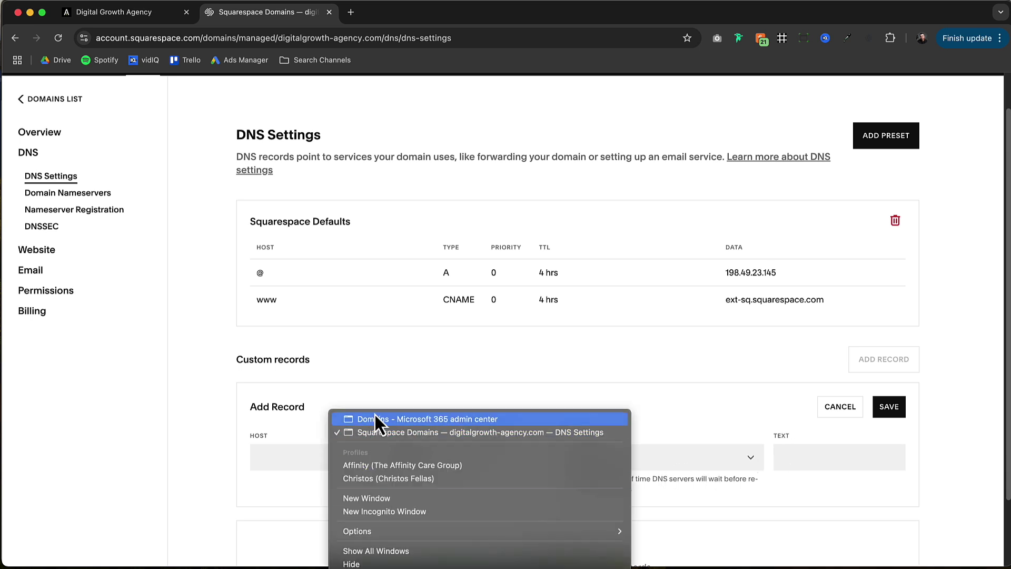
Enter @ as the host of the new Squarespace TXT record.
left_click(375, 414)
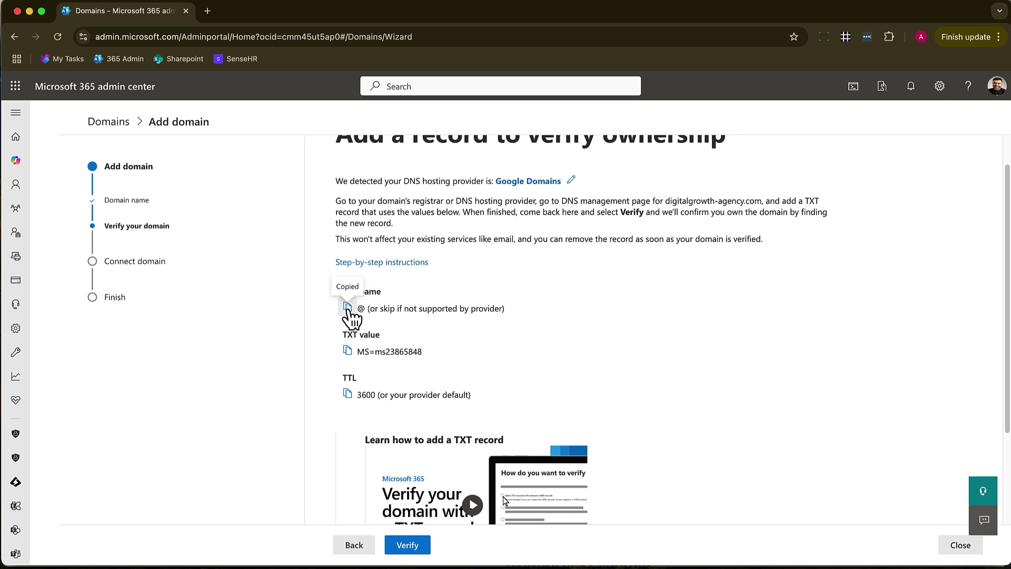
right_click(480, 567)
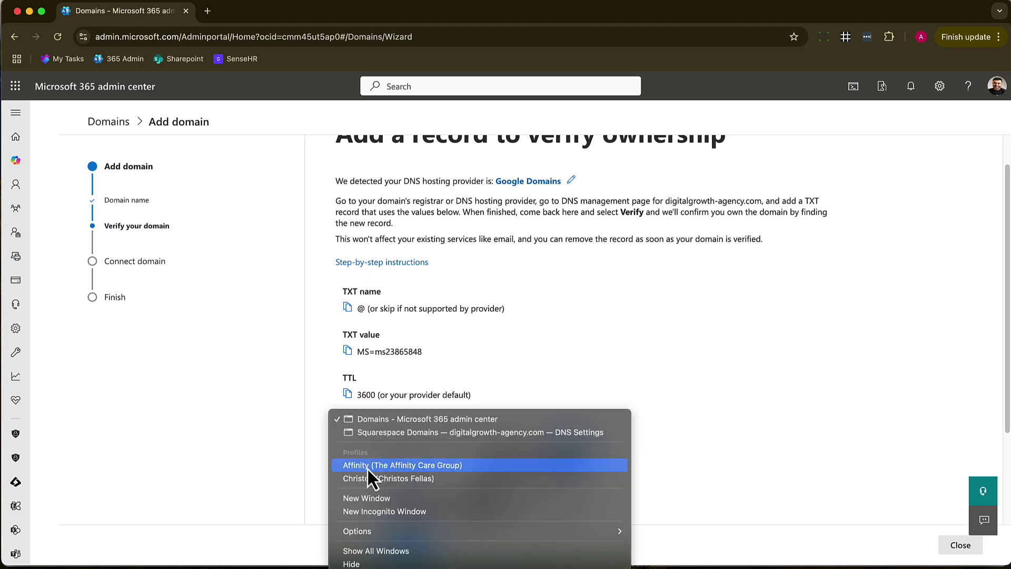
left_click(380, 434)
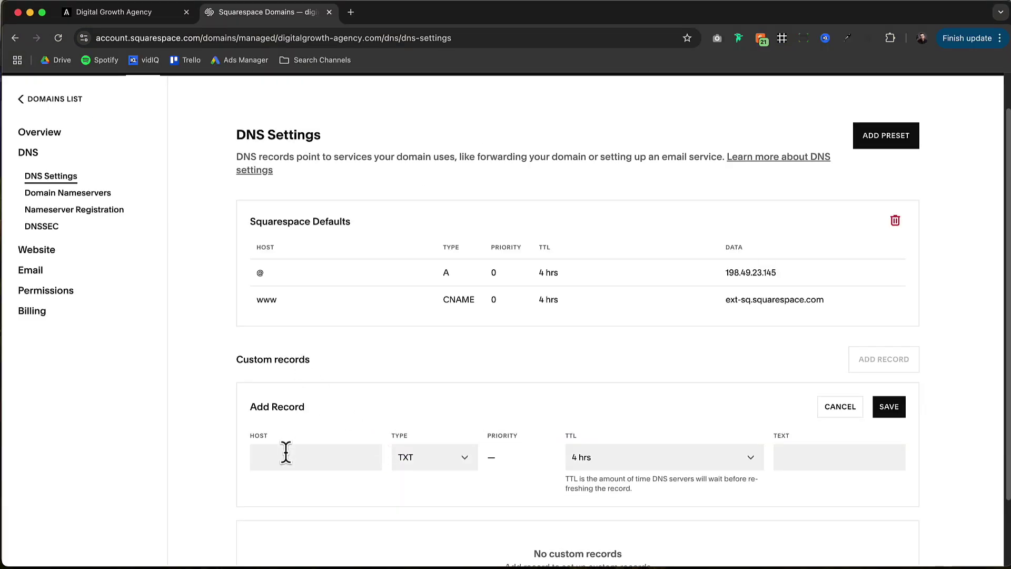
left_click(285, 453)
type("@")
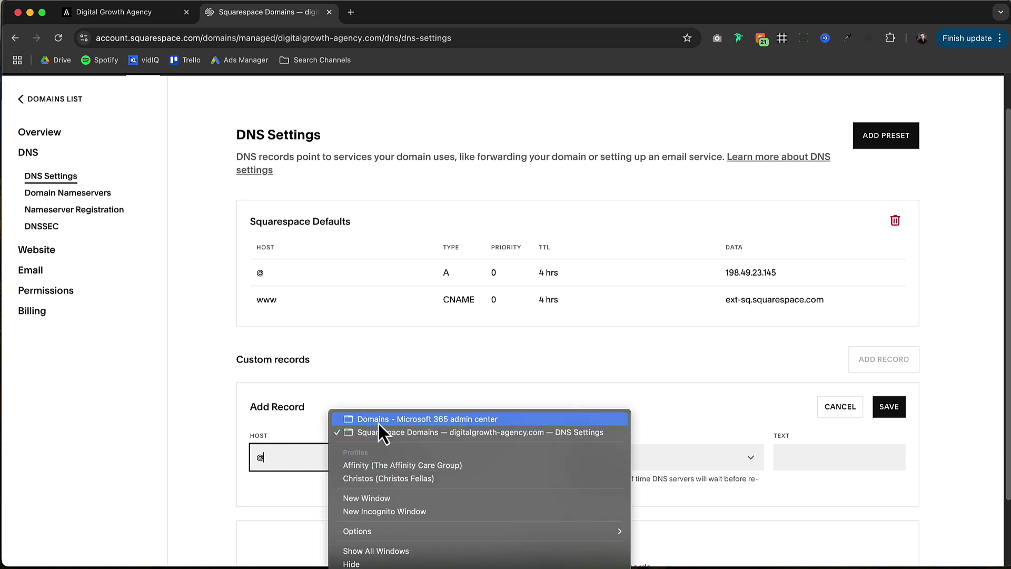
Copy MS=ms23865848 from Microsoft 365, paste it as the record's text value, and save.
left_click(378, 423)
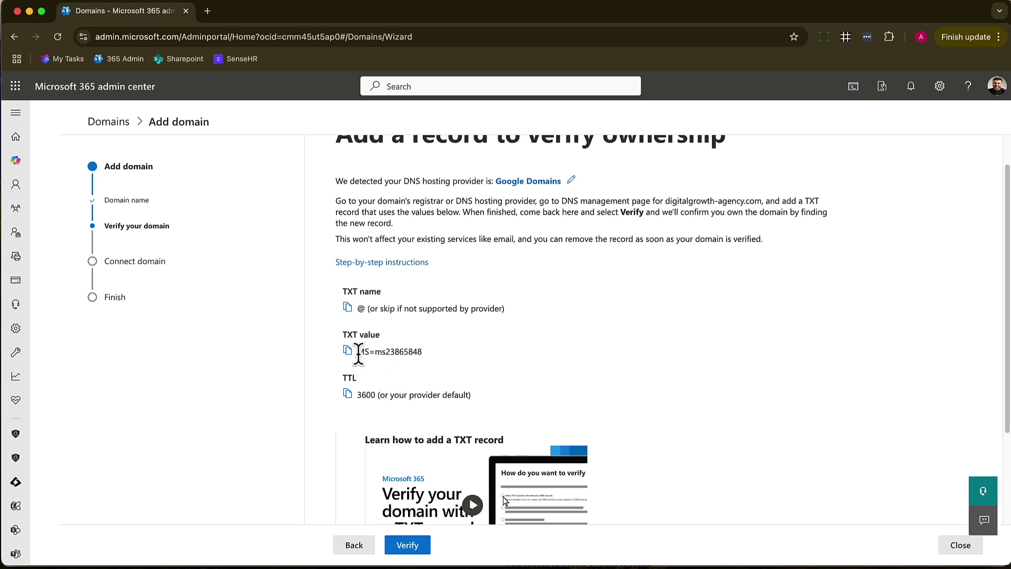
left_click(349, 351)
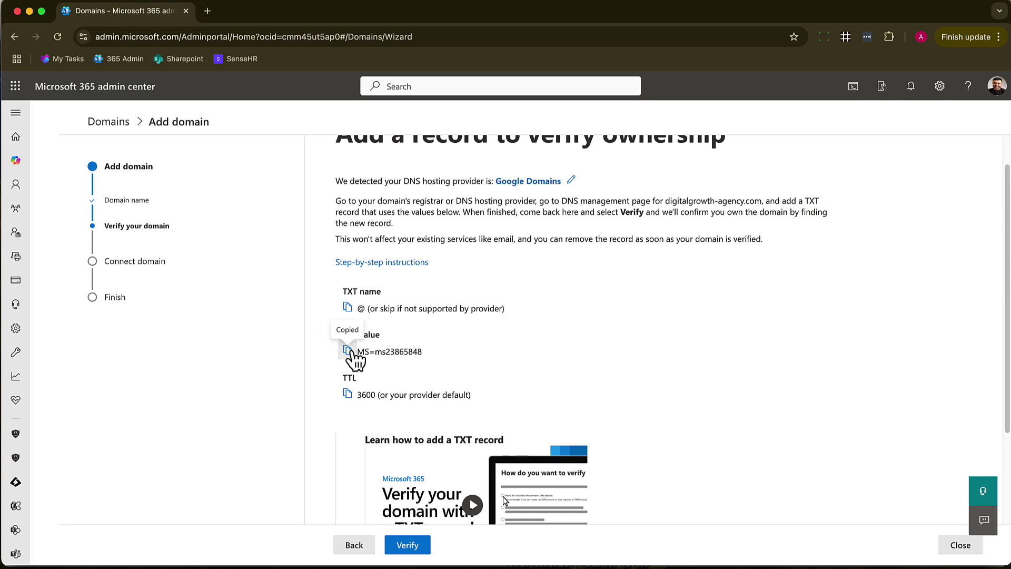
right_click(480, 568)
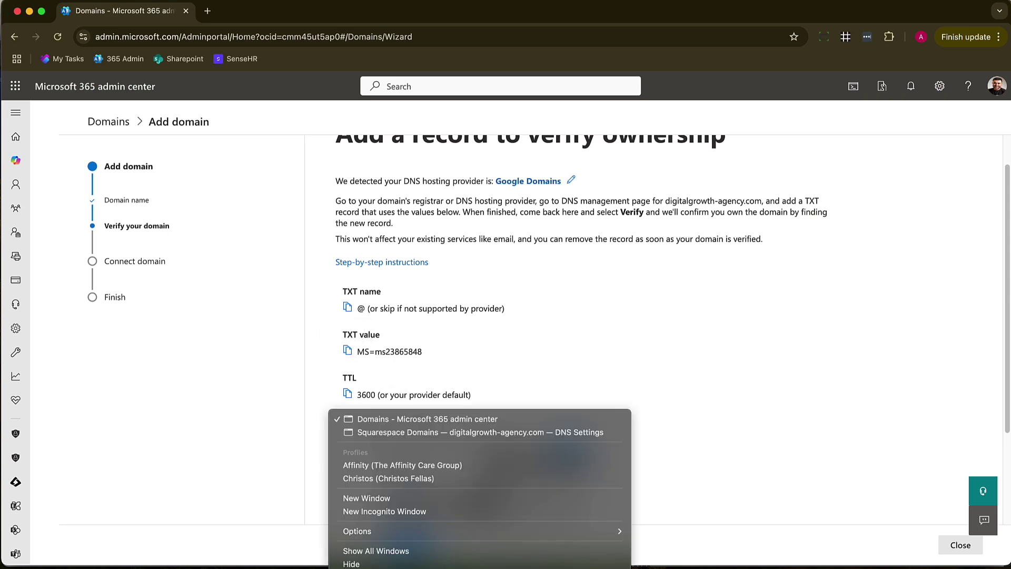
left_click(390, 432)
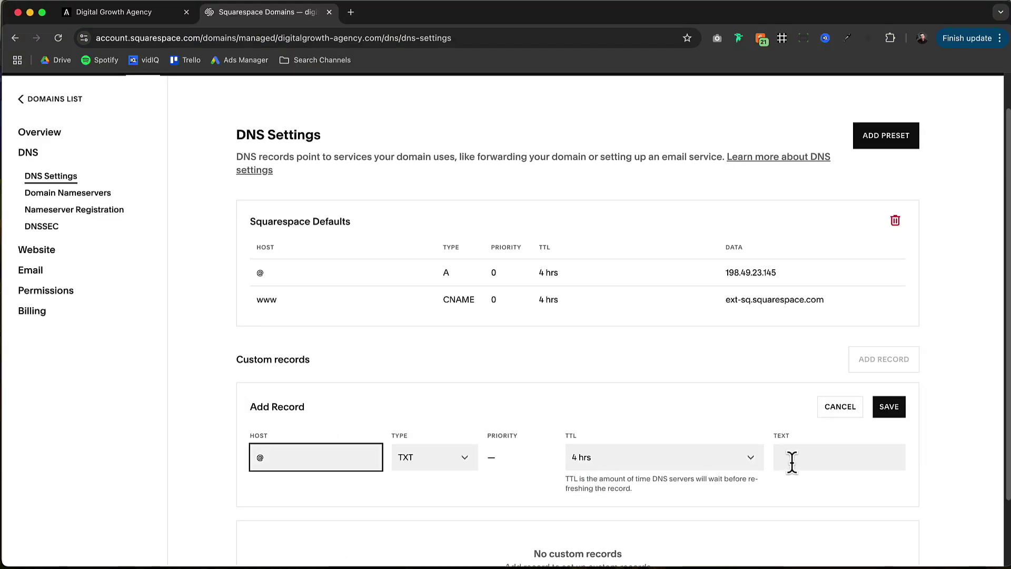
left_click(840, 454)
key("super+v")
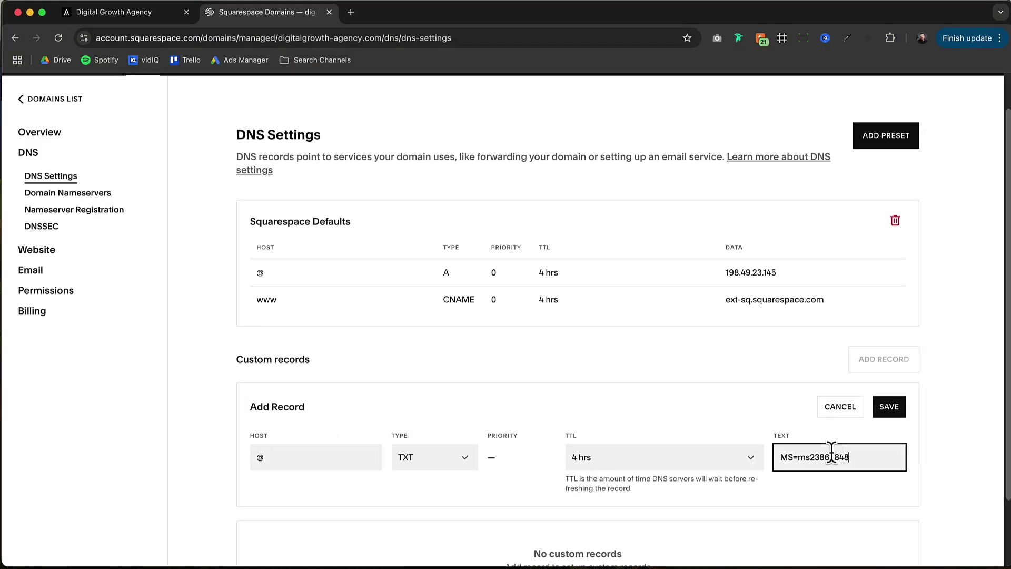
left_click(797, 503)
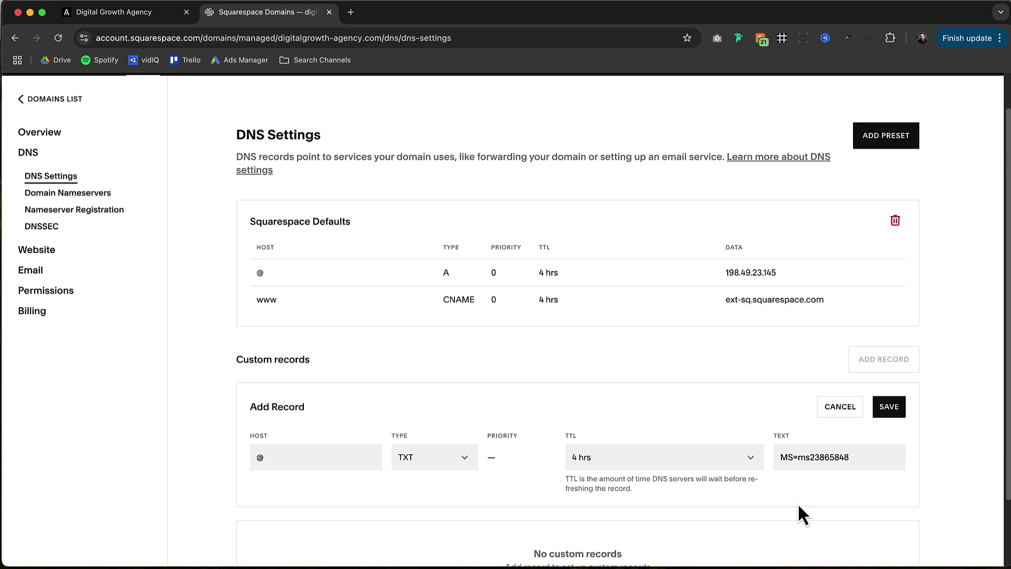
left_click(889, 408)
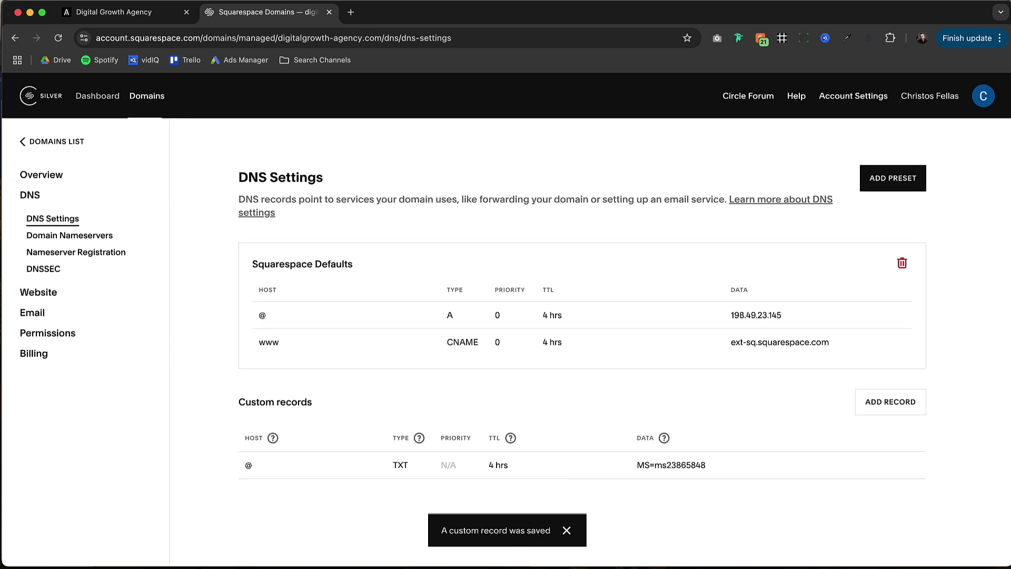
Back in Microsoft 365, verify digitalgrowth-agency.com and continue to the Add DNS records step.
right_click(479, 568)
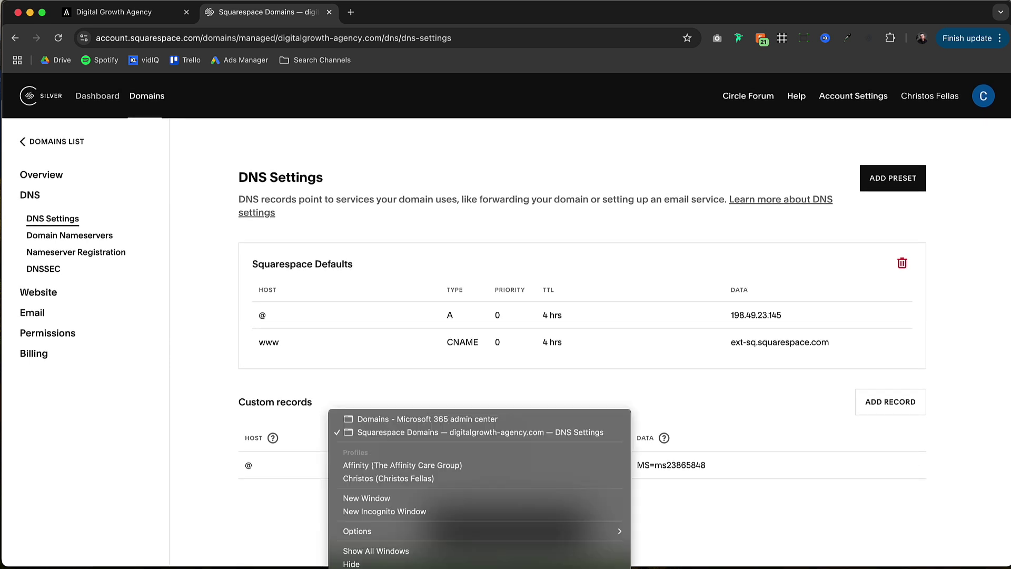
left_click(401, 420)
scroll(514, 401, "down", 5)
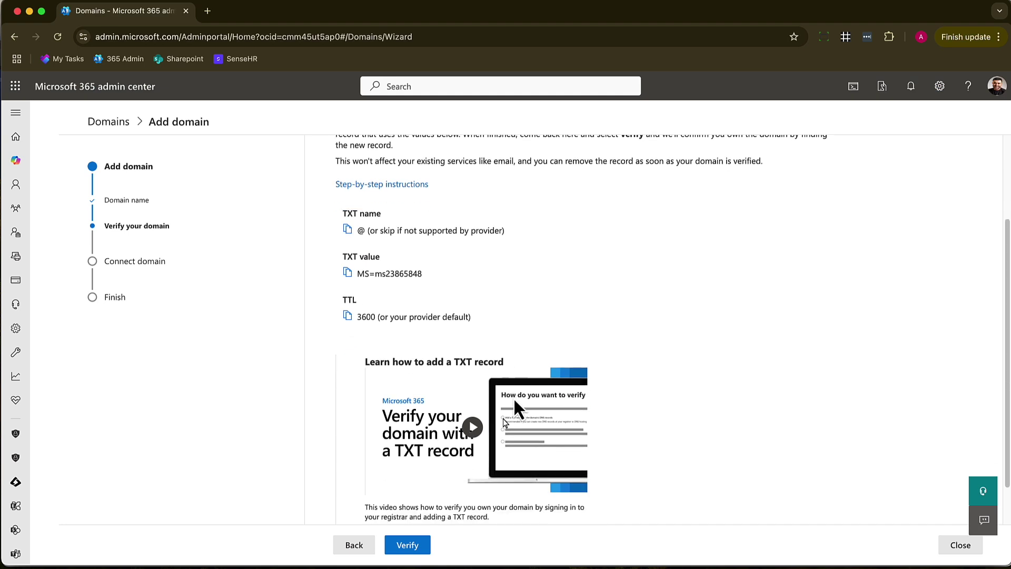
left_click(405, 547)
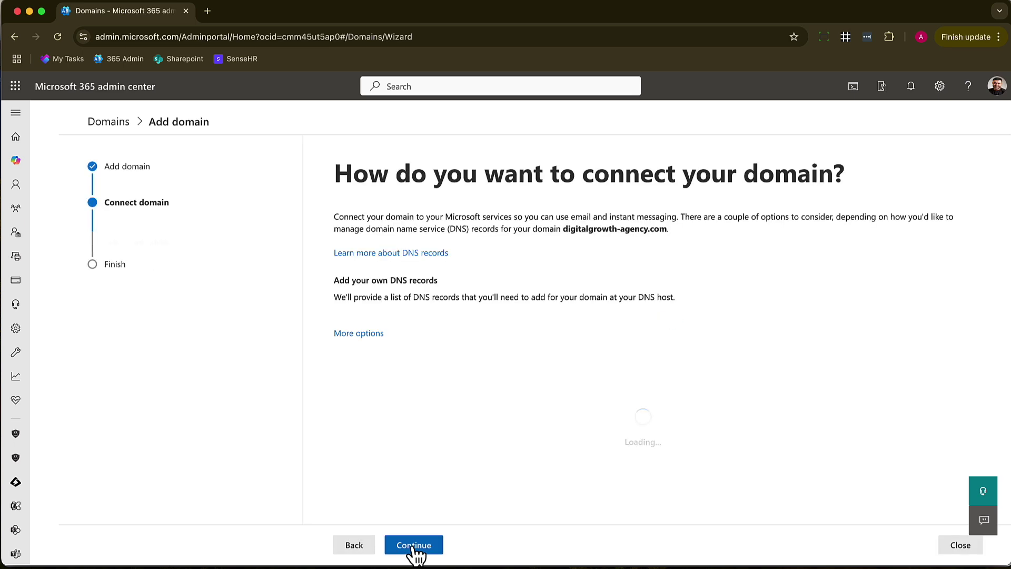
left_click(413, 545)
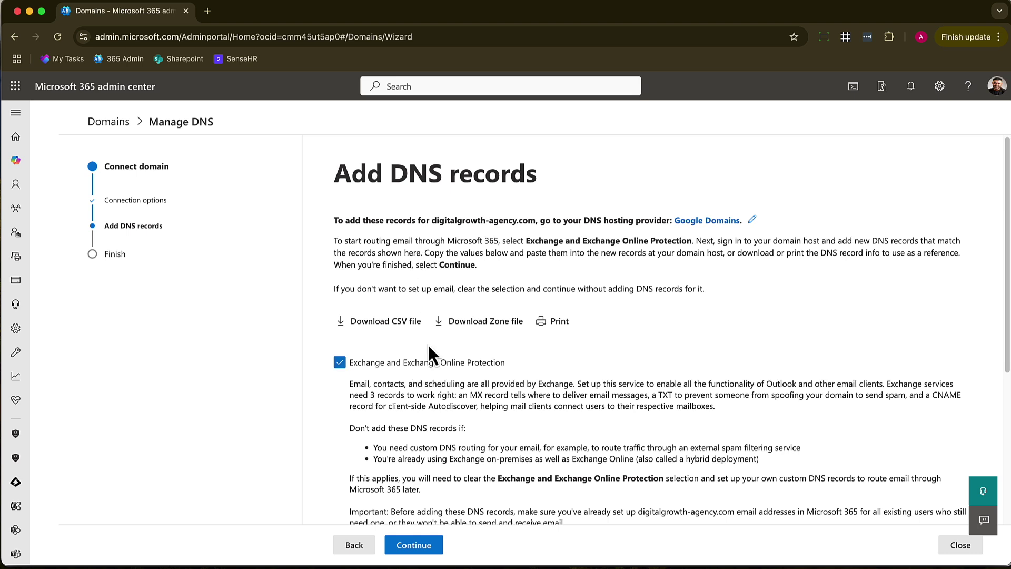
Expand the MX, CNAME (autodiscover) and TXT (SPF) sections to show the expected Exchange records.
scroll(427, 343, "down", 1)
scroll(428, 343, "up", 1)
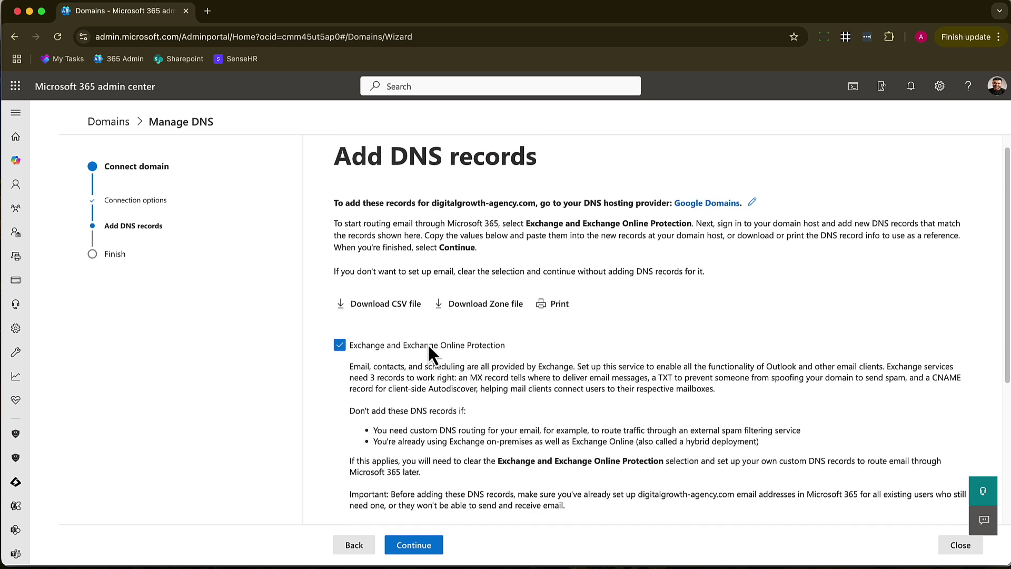
scroll(428, 344, "down", 1)
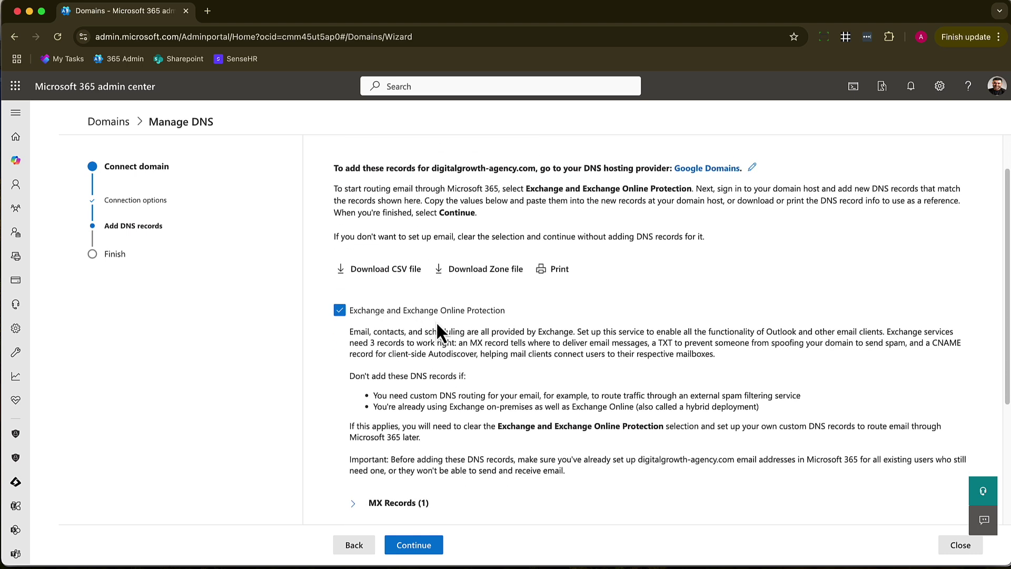
scroll(437, 325, "down", 4)
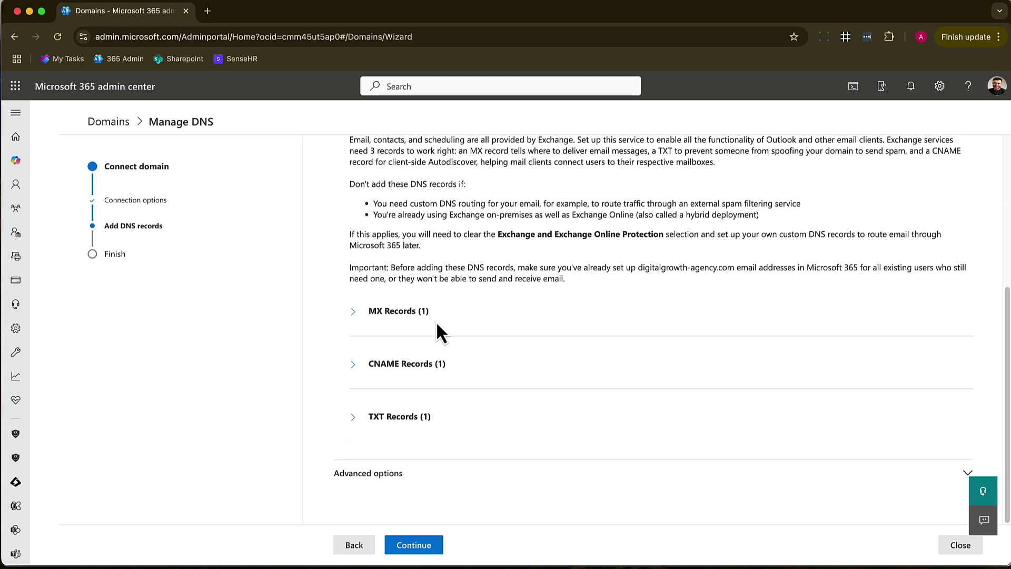
left_click(353, 312)
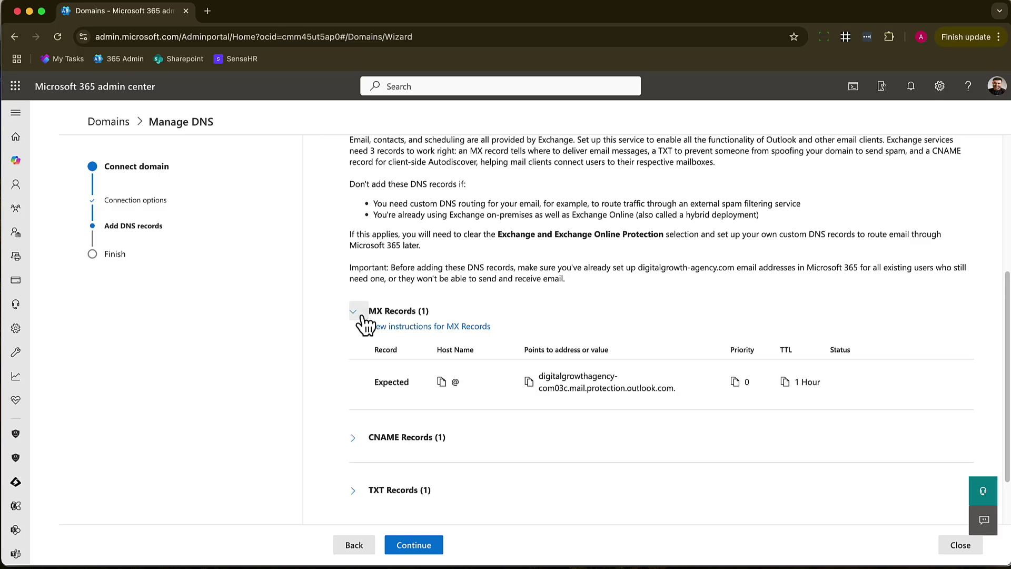
left_click(353, 438)
scroll(441, 398, "down", 4)
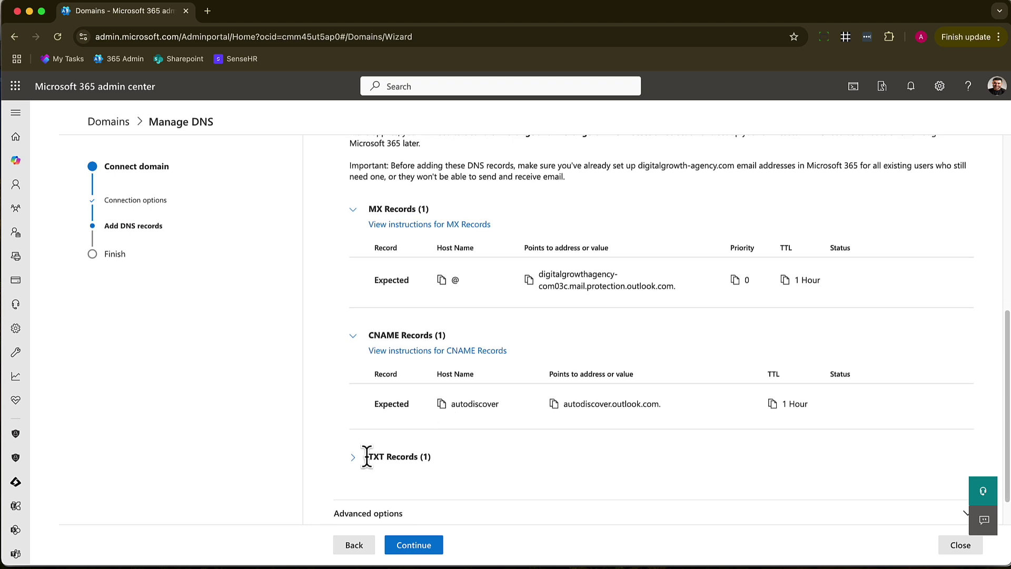
left_click(353, 458)
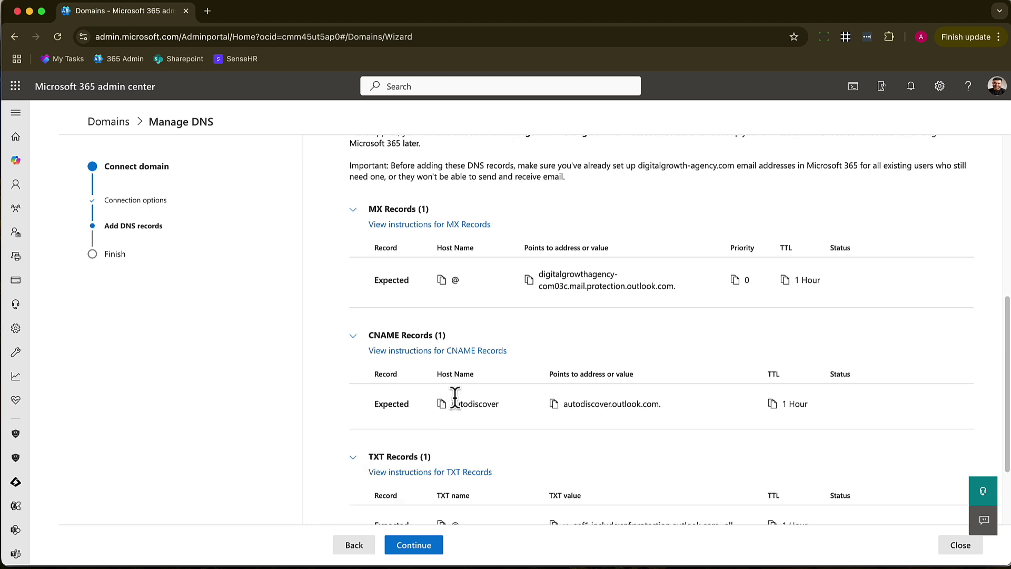
scroll(359, 465, "down", 3)
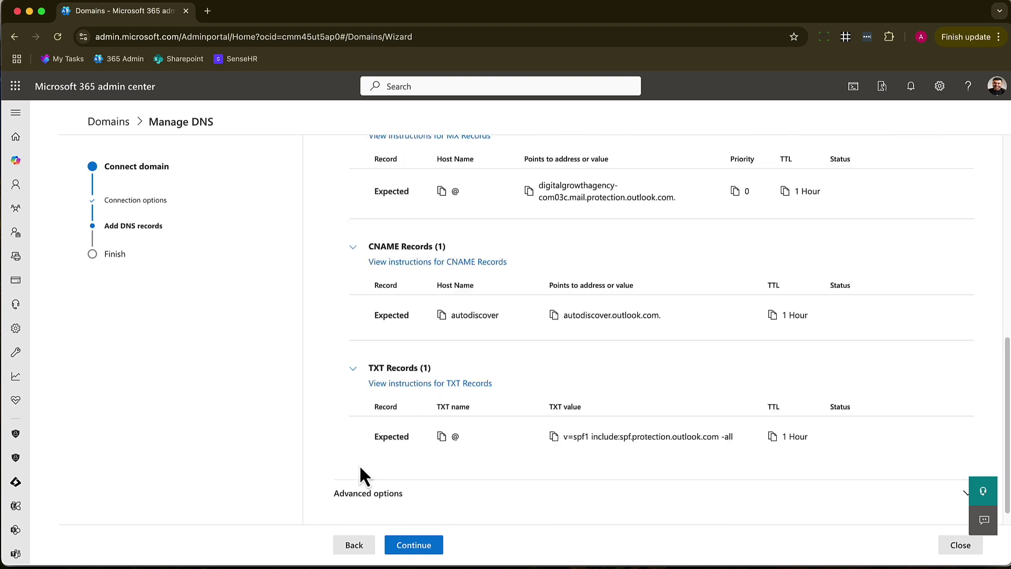
Continue from Add DNS records so Microsoft 365 checks the domain's DNS records.
left_click(421, 543)
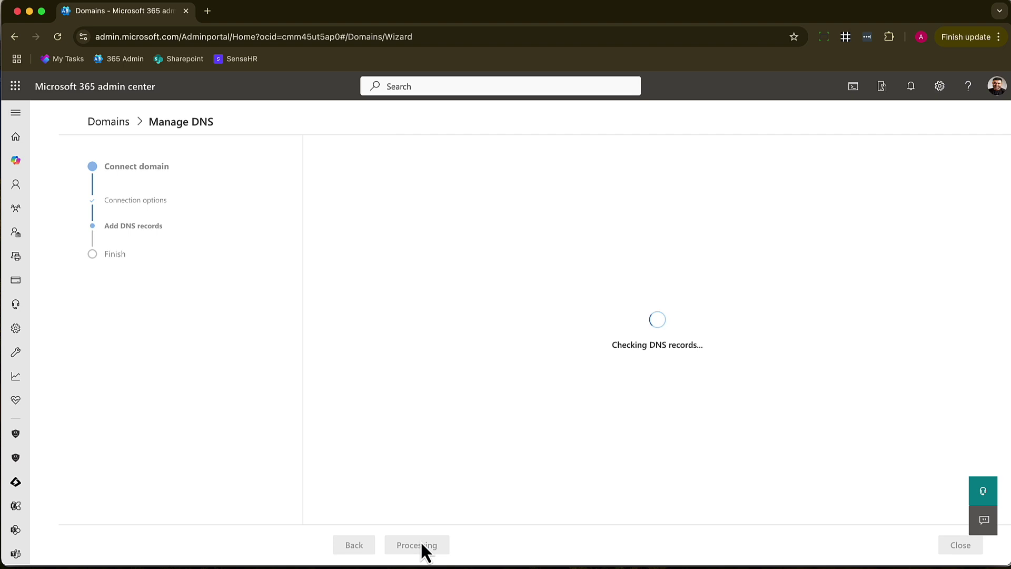